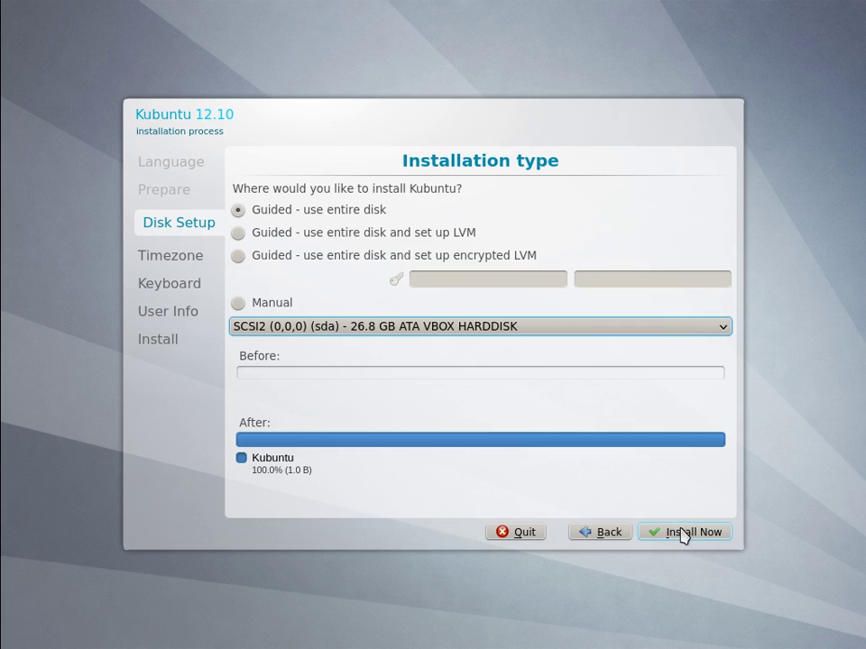
- Start the installation using the guided entire-disk option and set the location to Finland Time in the Europe region
left_click(681, 537)
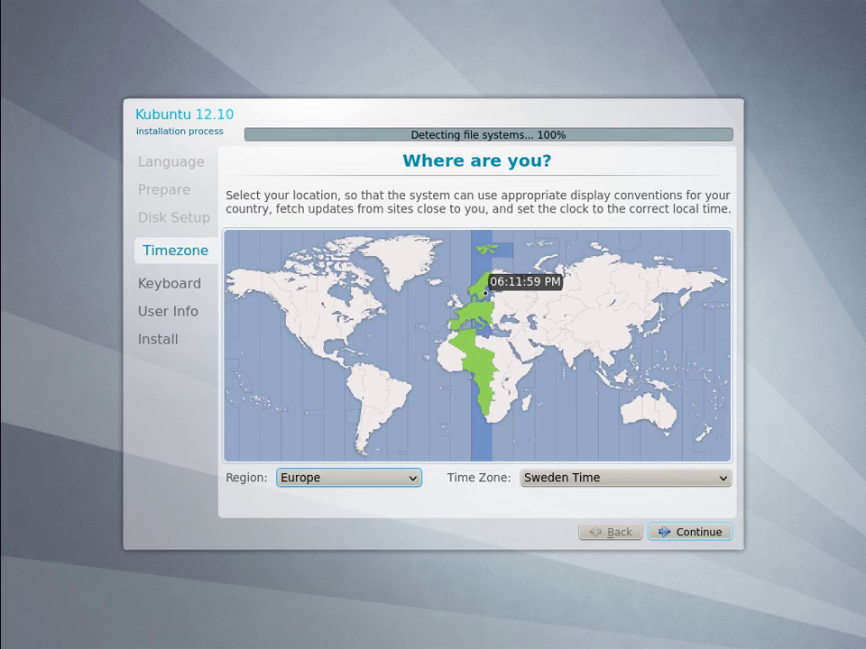
left_click(509, 300)
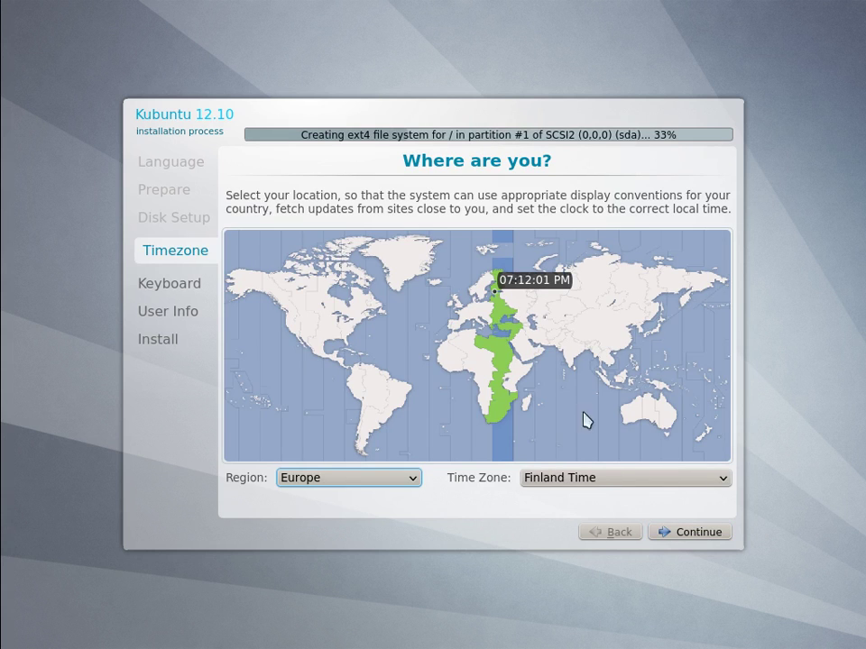
left_click(688, 534)
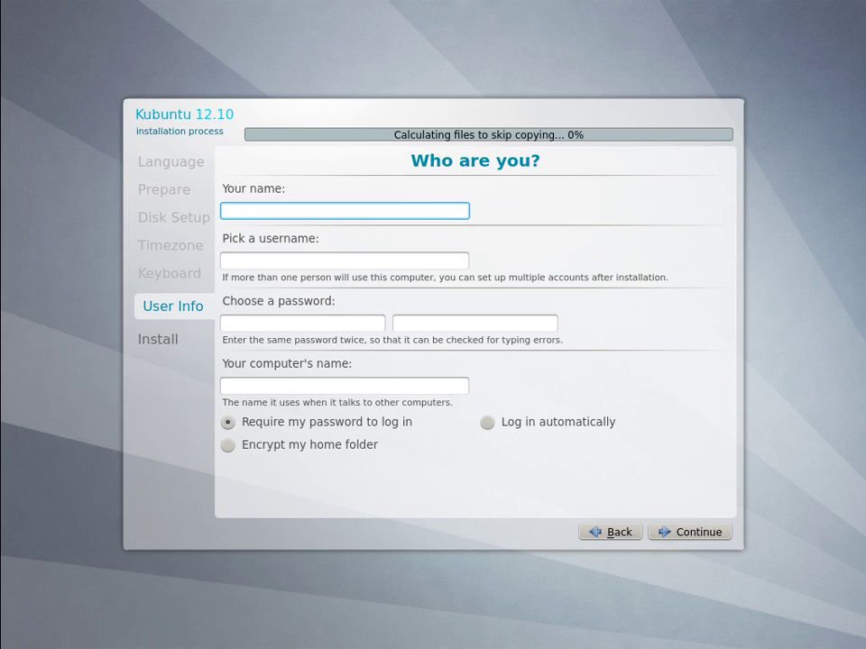
- Enter the user's name and set the username to purkkabox
type("purkkaviritys")
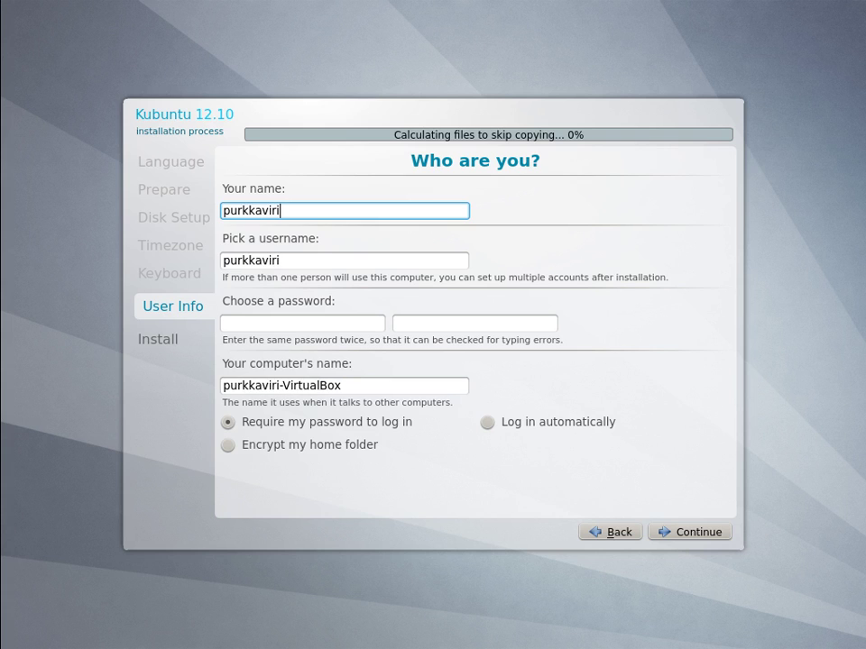
key("Tab")
type("purkkabox")
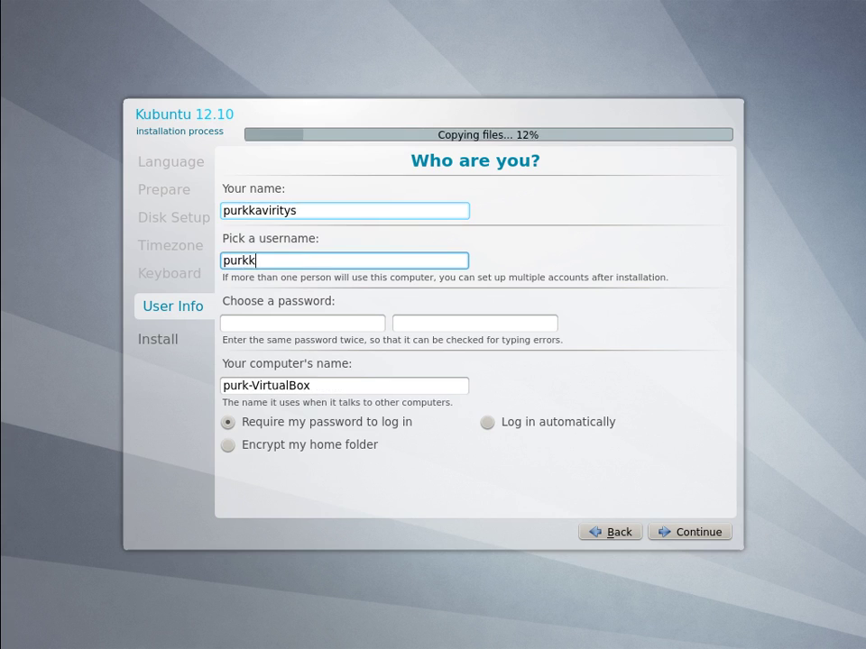
- Enter the account password and repeat it in the confirmation field
left_click(340, 325)
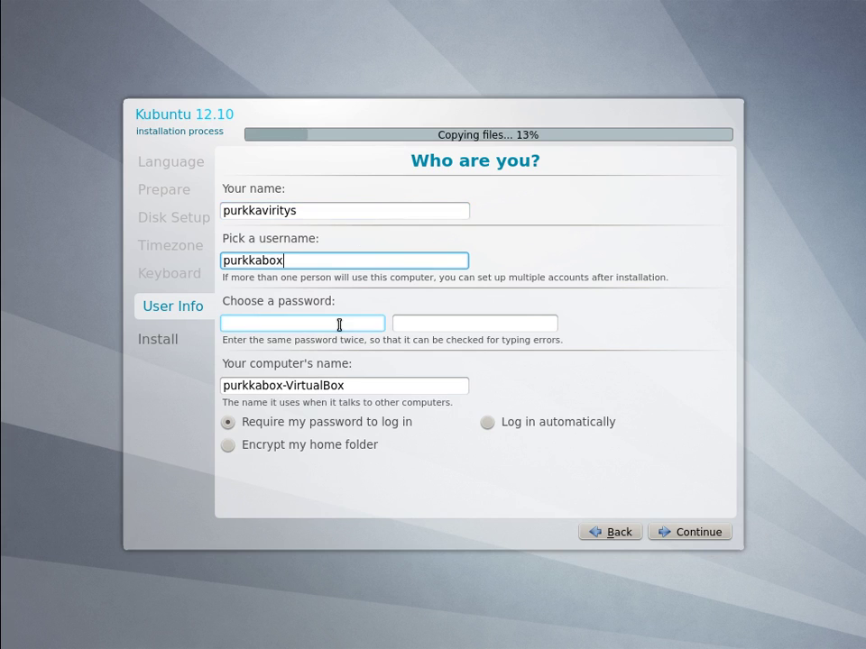
type("•••••••")
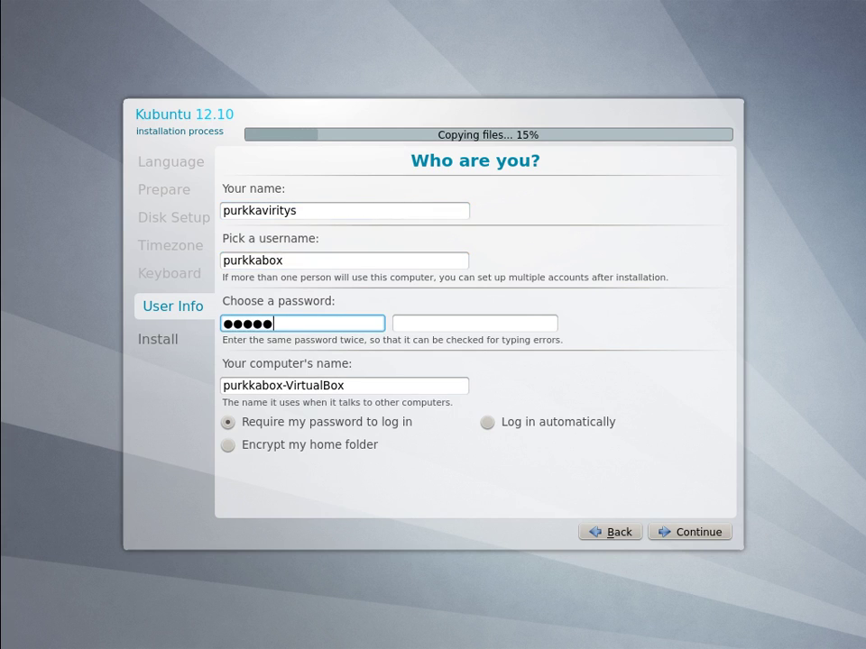
key("Tab")
type("•••••••")
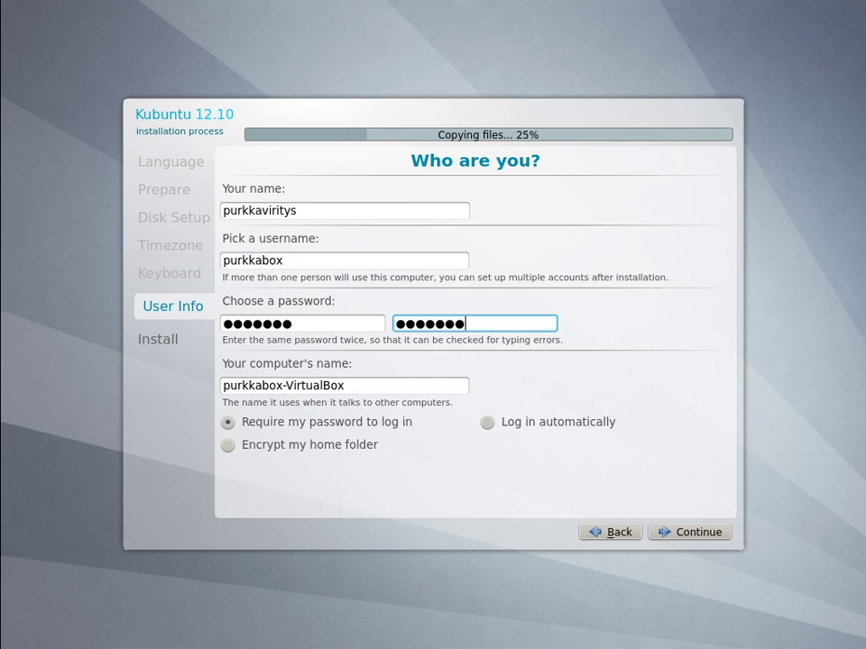
- Clear the username and set the computer's name to purkkabox
key("shift+Tab")
key("shift+Tab")
key("BackSpace")
key("Tab")
key("Tab")
key("Tab")
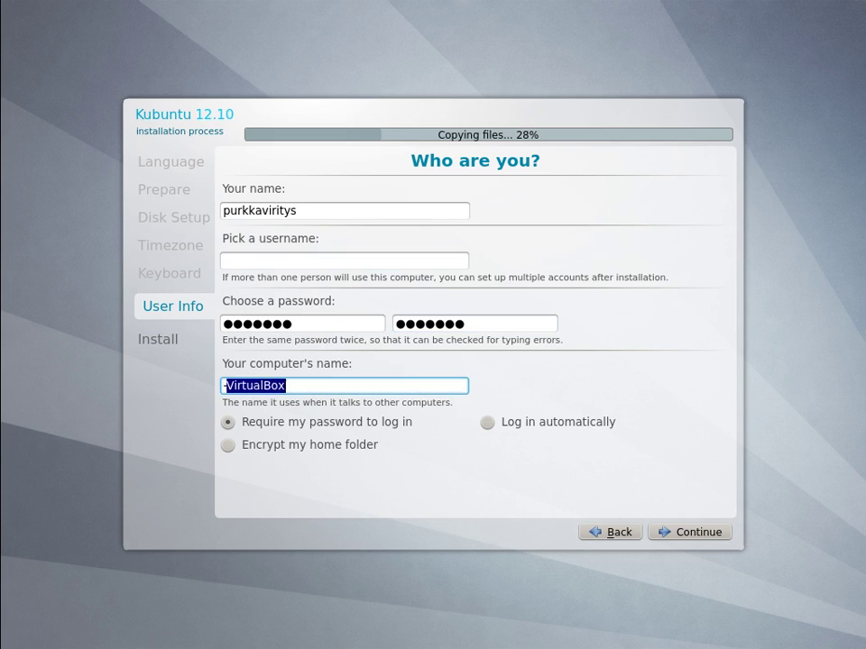
type("purkkabox")
- Fill in the username with the same word as the user's name and submit the user details
left_click(265, 261)
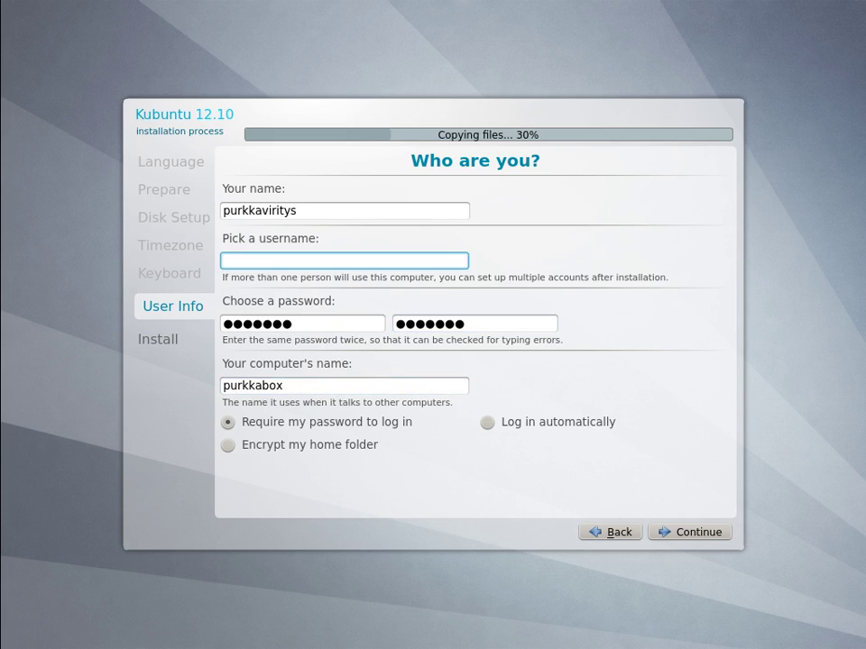
type("purkka")
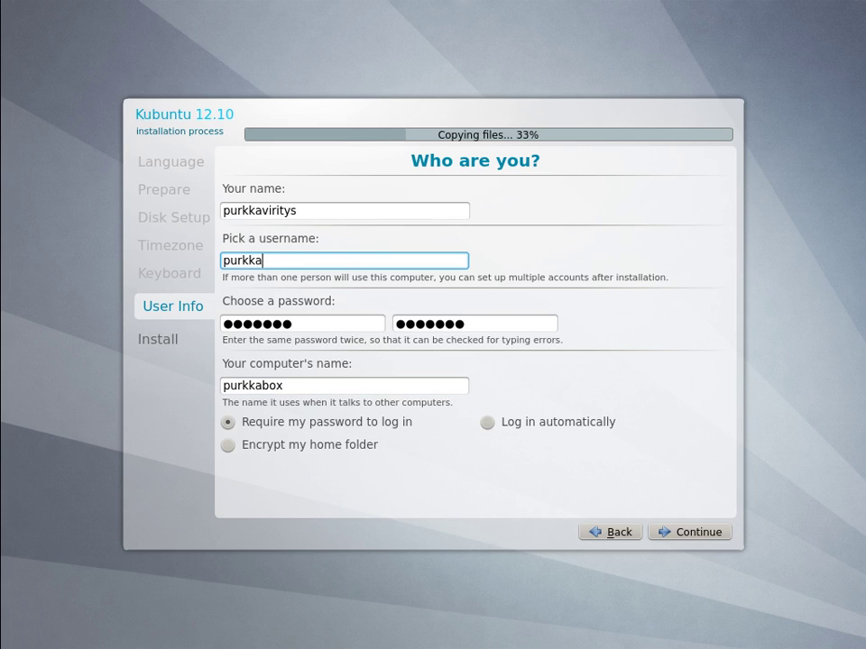
type("viritys")
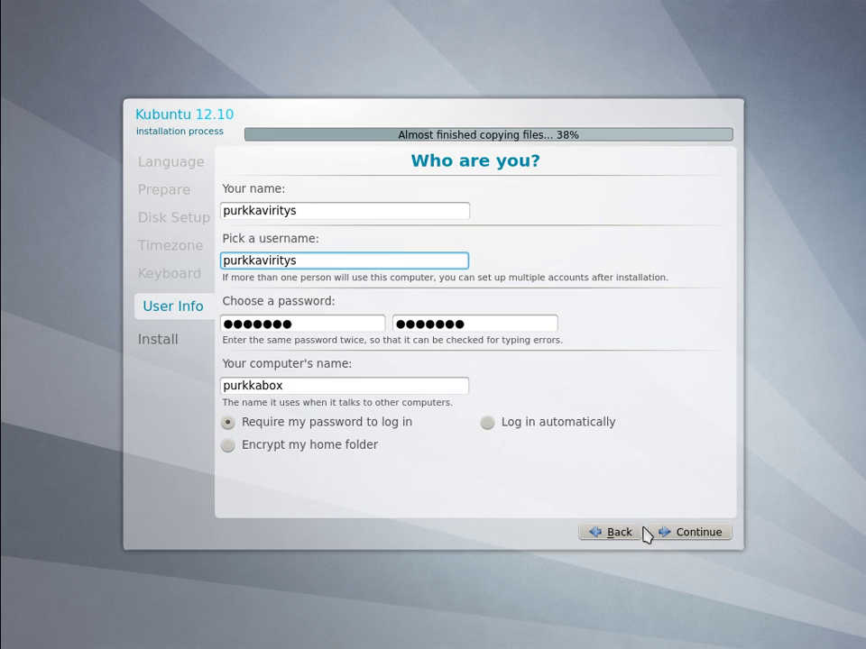
left_click(680, 537)
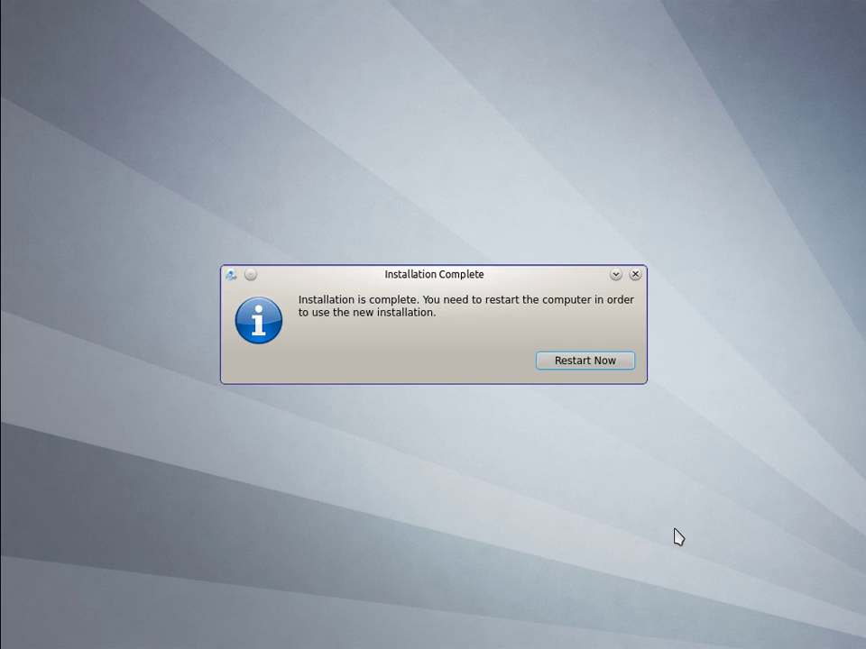
- Restart the computer into the new installation and log in to the created account with its password
left_click(612, 366)
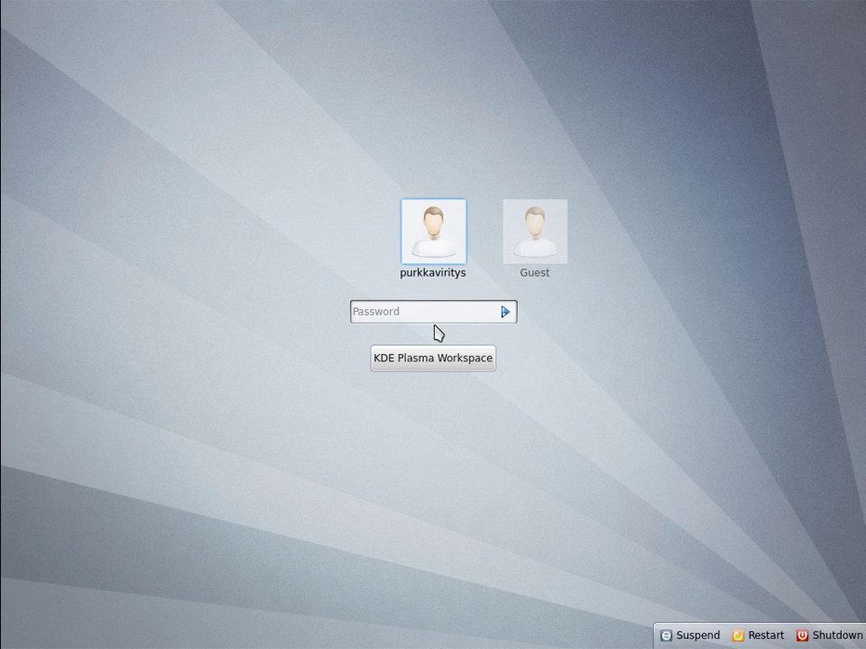
left_click(434, 316)
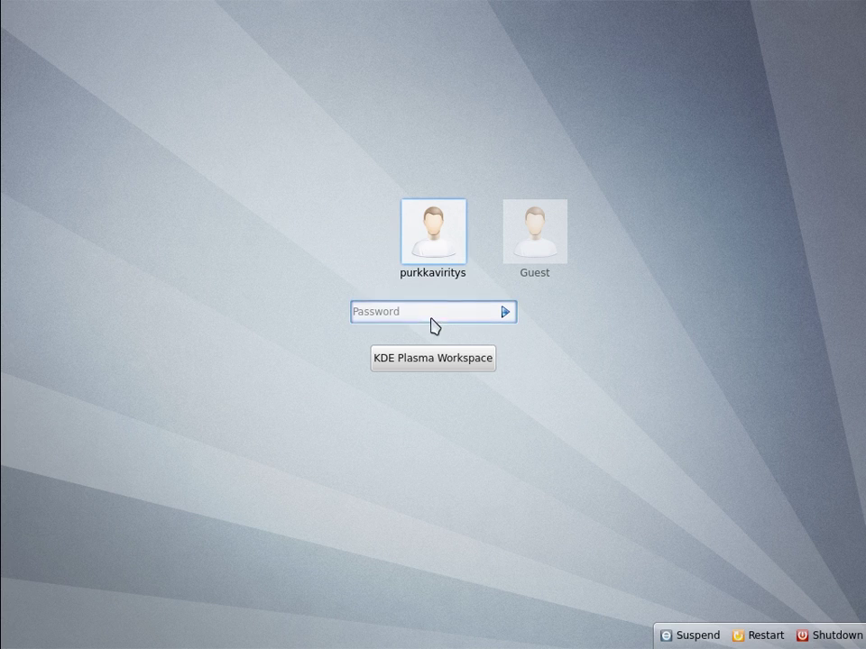
type("•••••••")
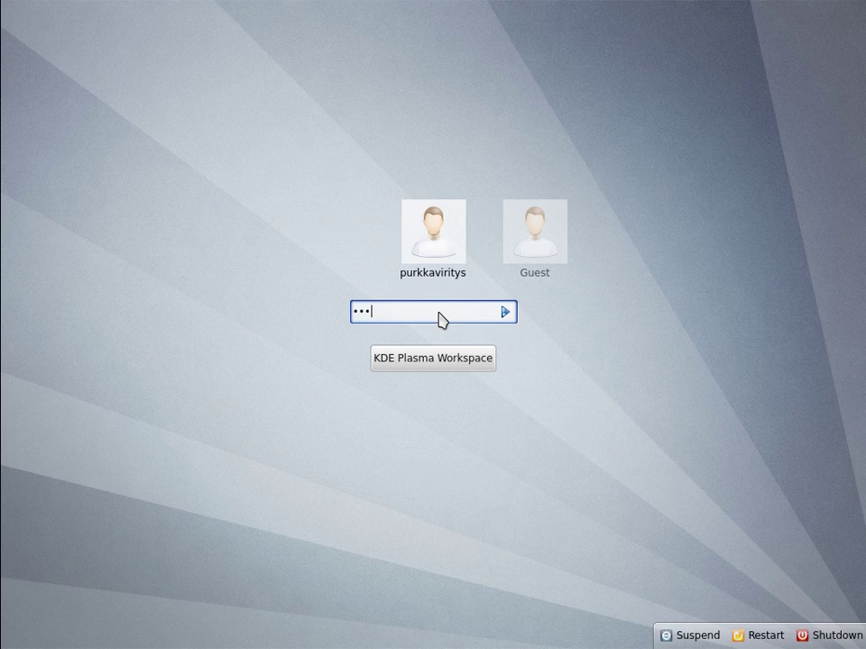
key("Return")
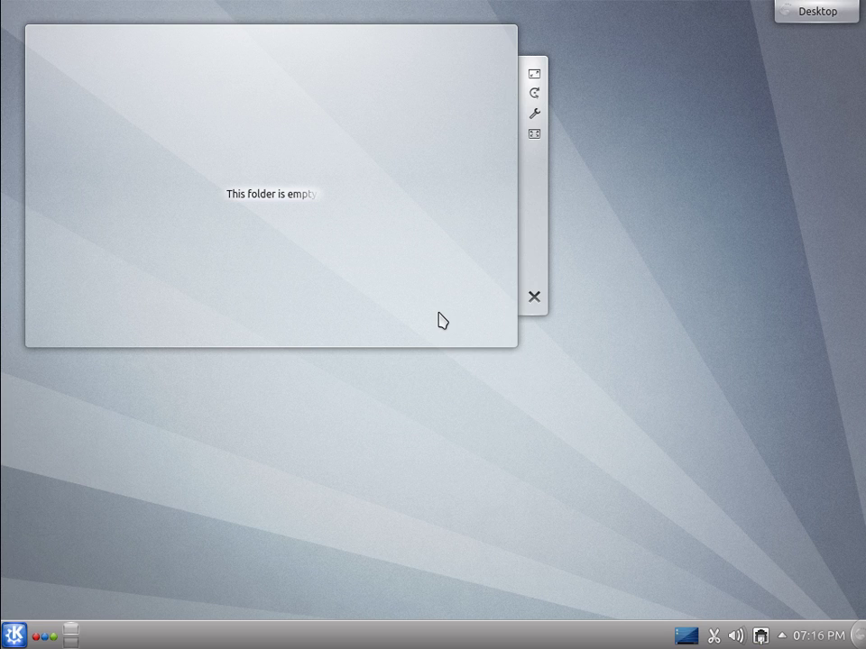
- Remove the empty folder widget from the desktop and shut down the computer
left_click(534, 299)
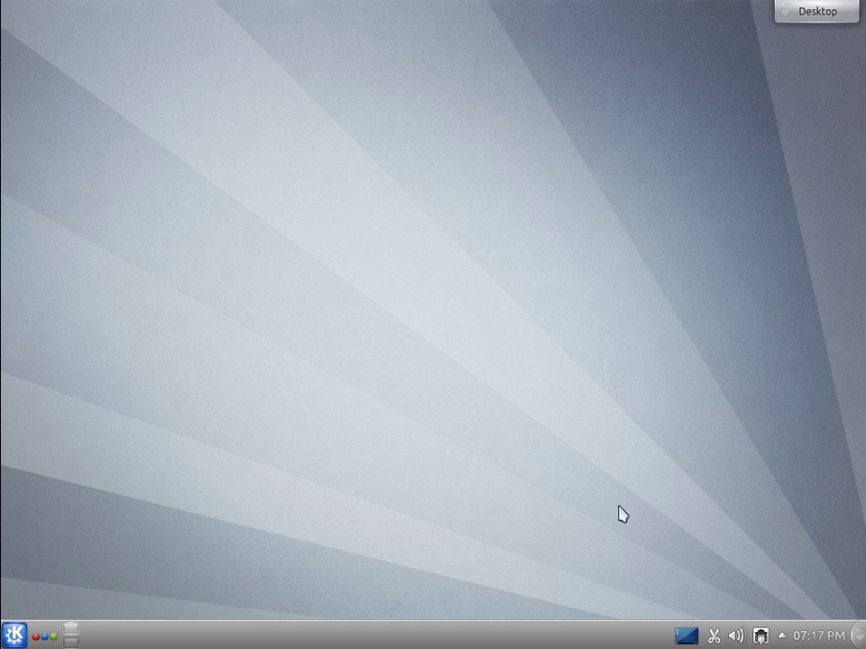
left_click(15, 635)
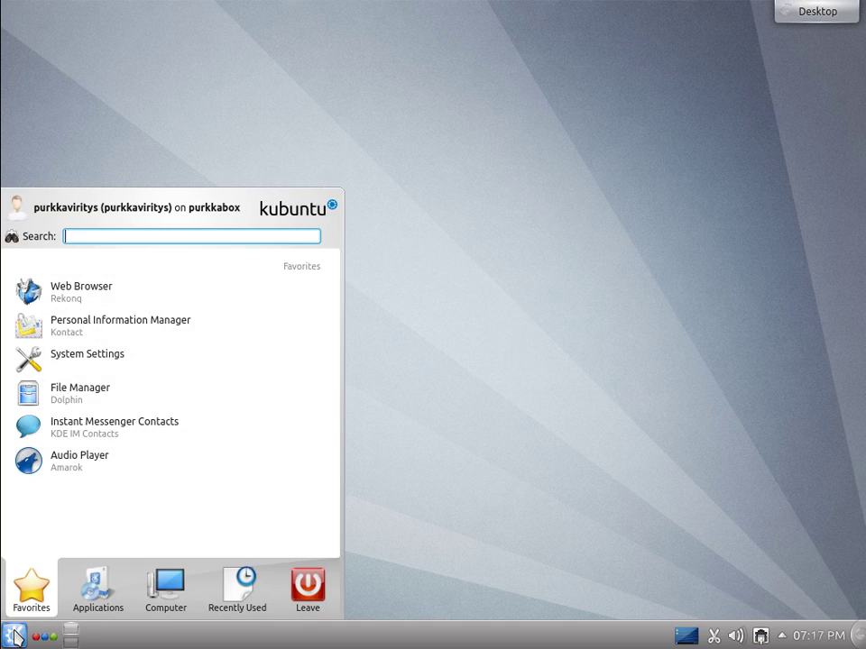
left_click(303, 591)
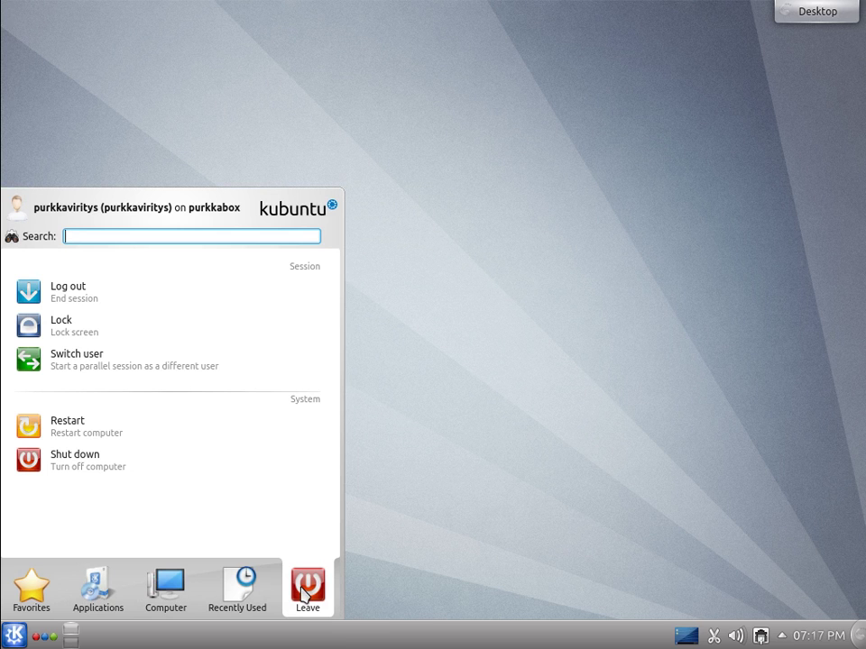
left_click(81, 469)
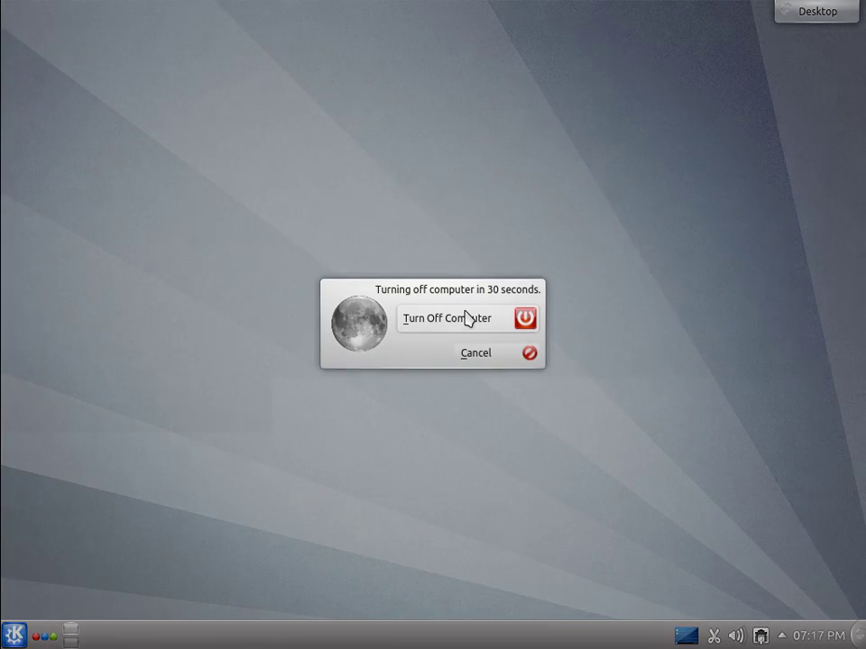
left_click(465, 317)
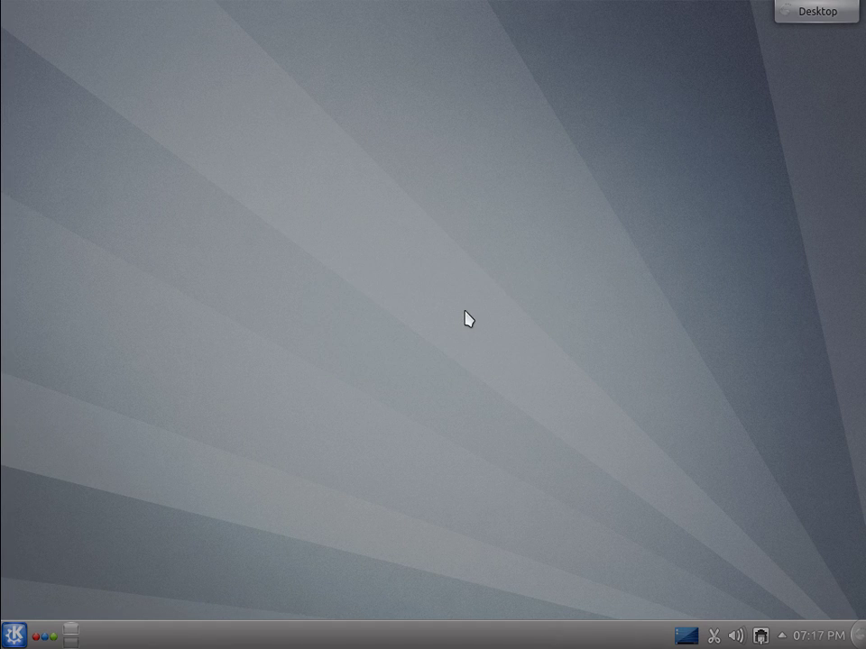